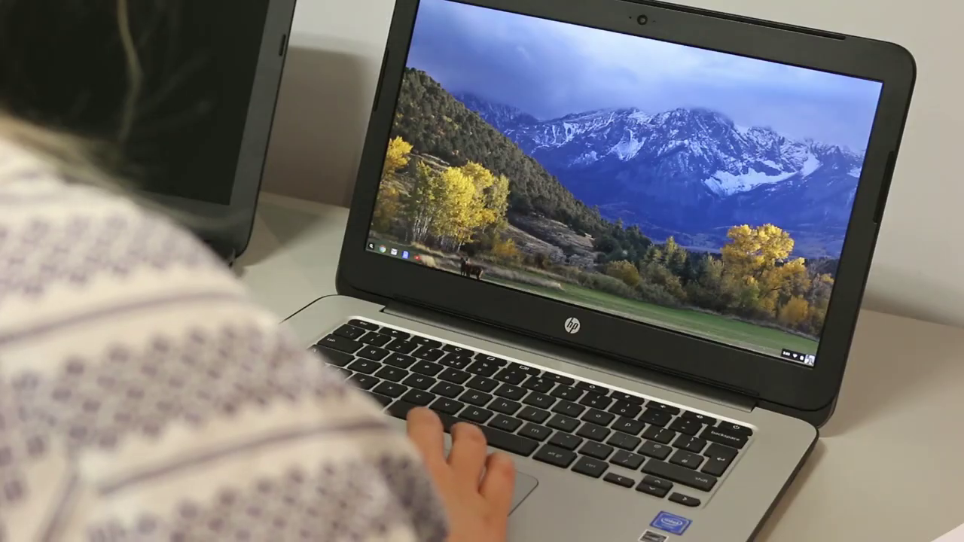
{"action": "key", "text": "ctrl+n"}
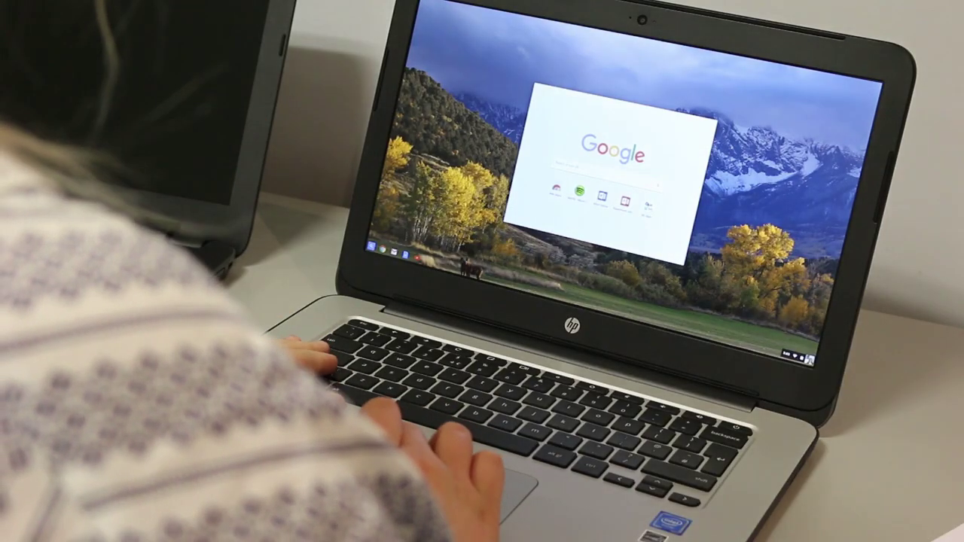
{"action": "key", "text": "super"}
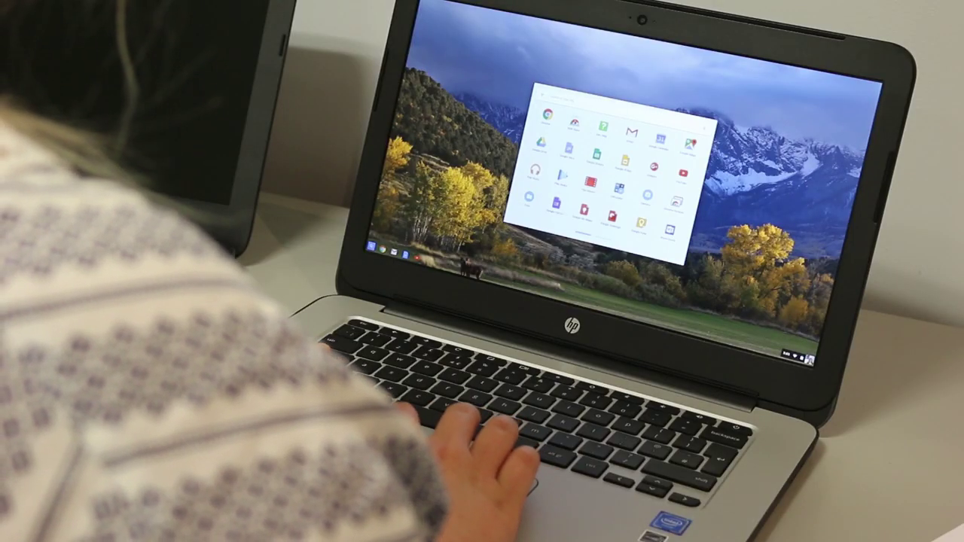
{"action": "left_click", "coordinate": [547, 114]}
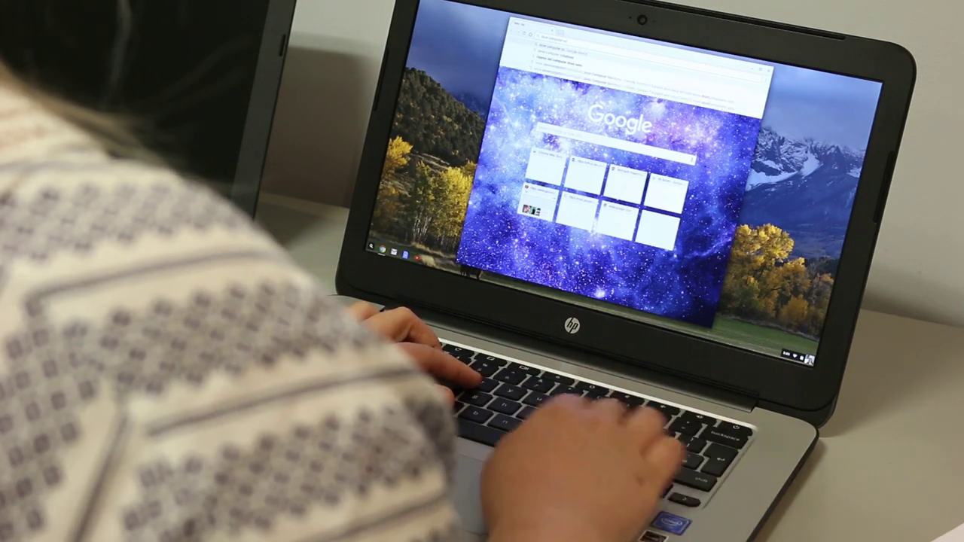
{"action": "key", "text": "Return"}
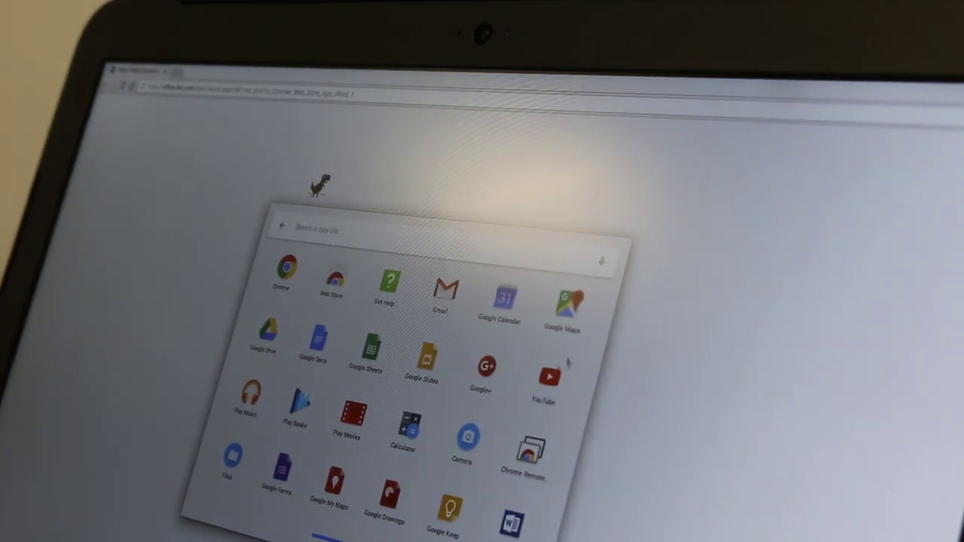
{"action": "scroll", "coordinate": [468, 422], "scroll_direction": "down", "scroll_amount": 1}
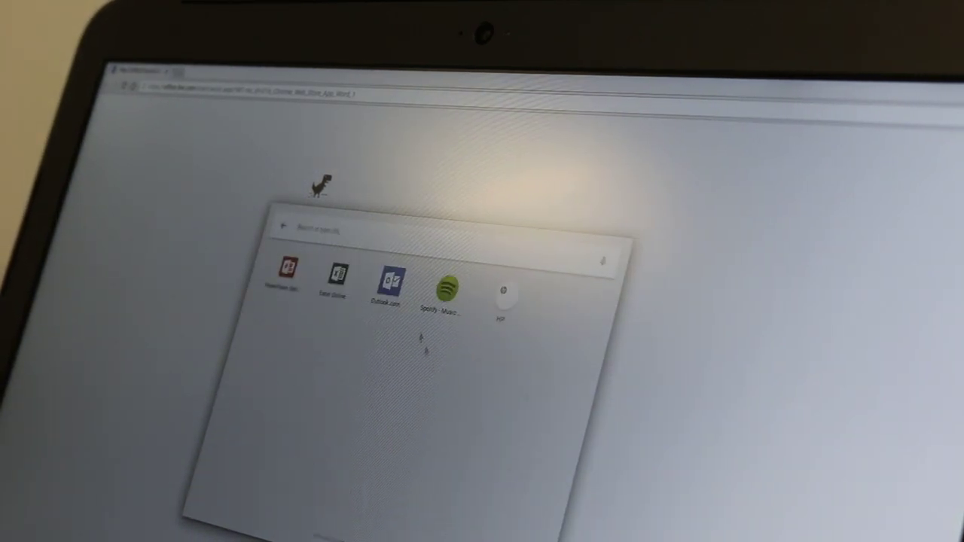
{"action": "left_click", "coordinate": [389, 282]}
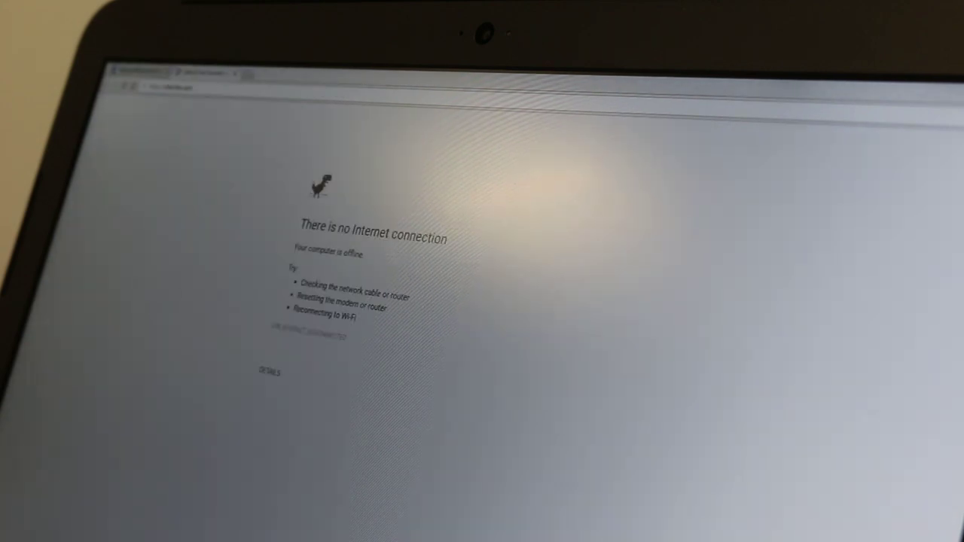
{"action": "key", "text": "super"}
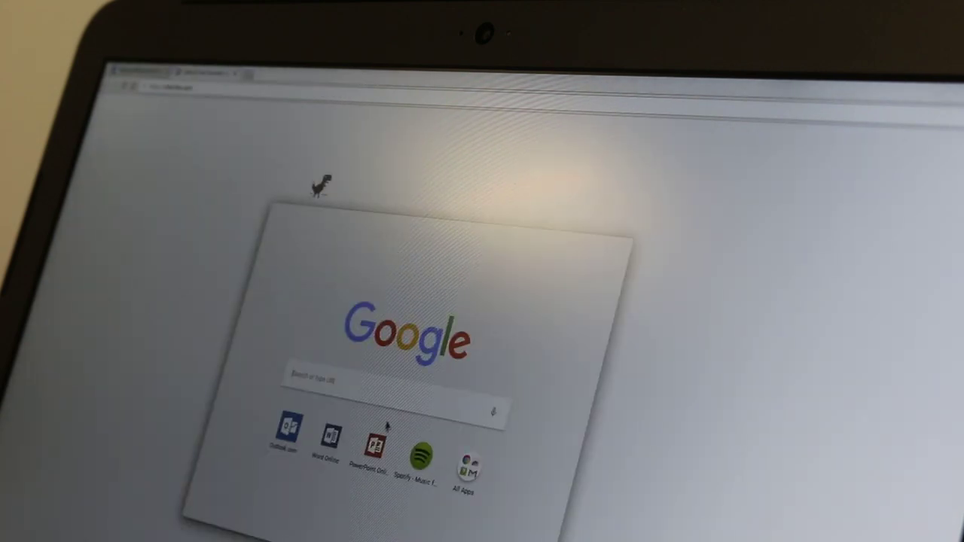
{"action": "left_click", "coordinate": [453, 471]}
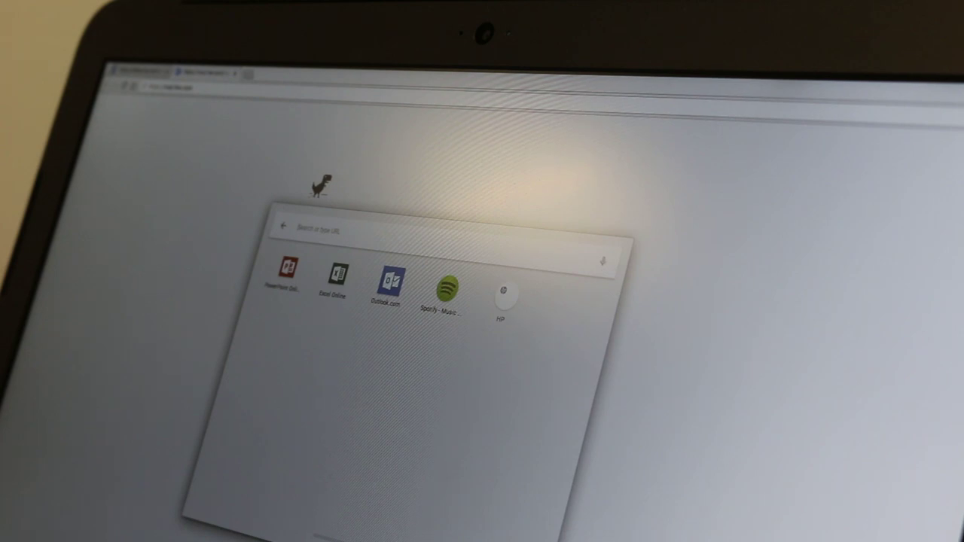
{"action": "key", "text": "Escape"}
{"action": "key", "text": "super"}
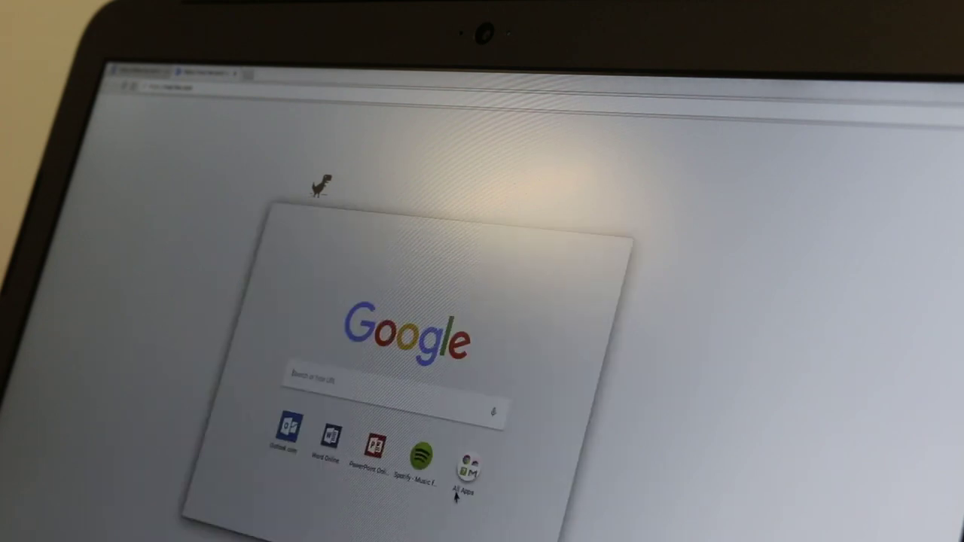
{"action": "left_click", "coordinate": [465, 478]}
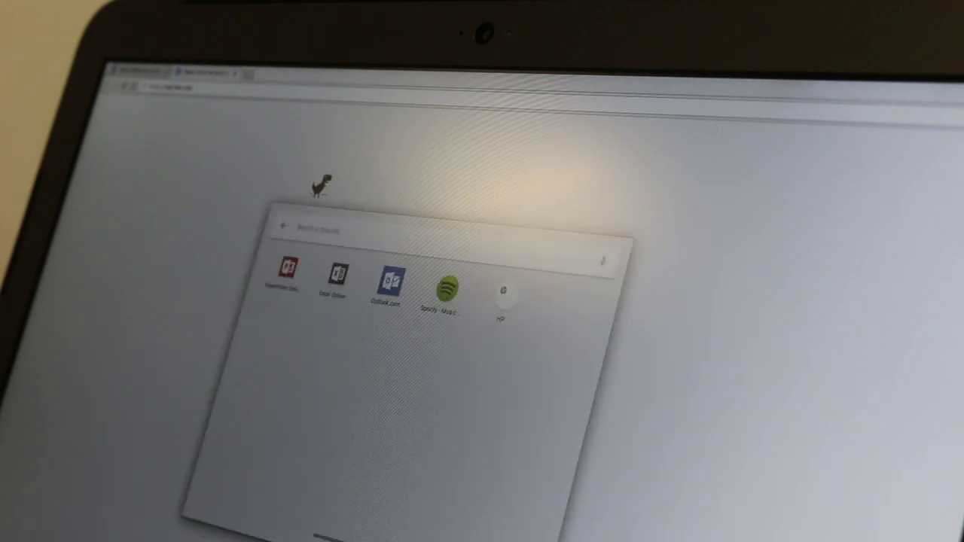
{"action": "scroll", "coordinate": [422, 376], "scroll_direction": "up", "scroll_amount": 3}
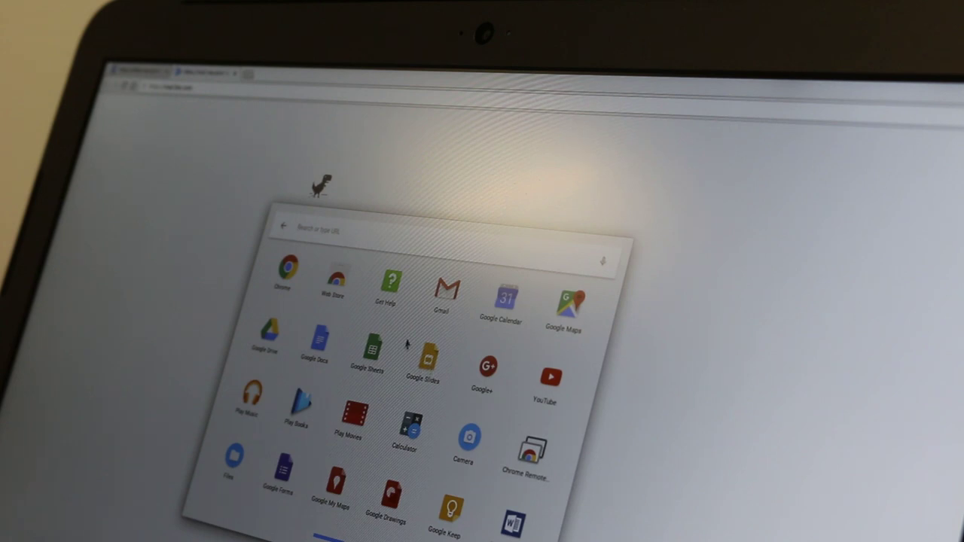
{"action": "left_click", "coordinate": [441, 298]}
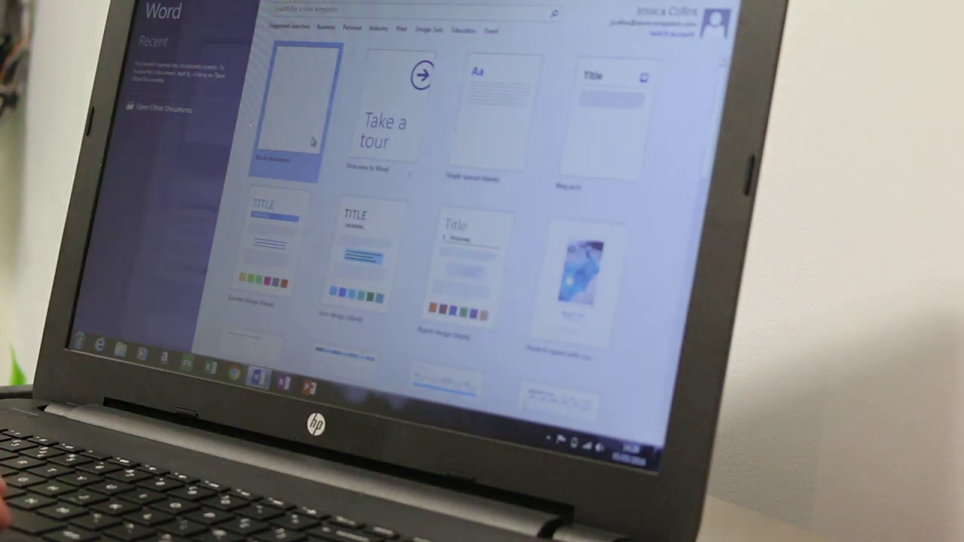
{"action": "left_click", "coordinate": [311, 141]}
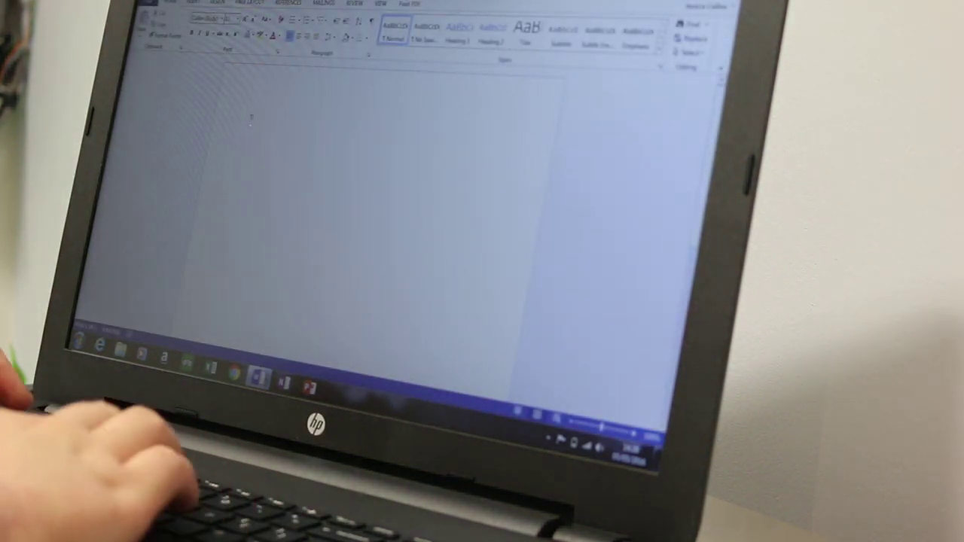
{"action": "type", "text": "This"}
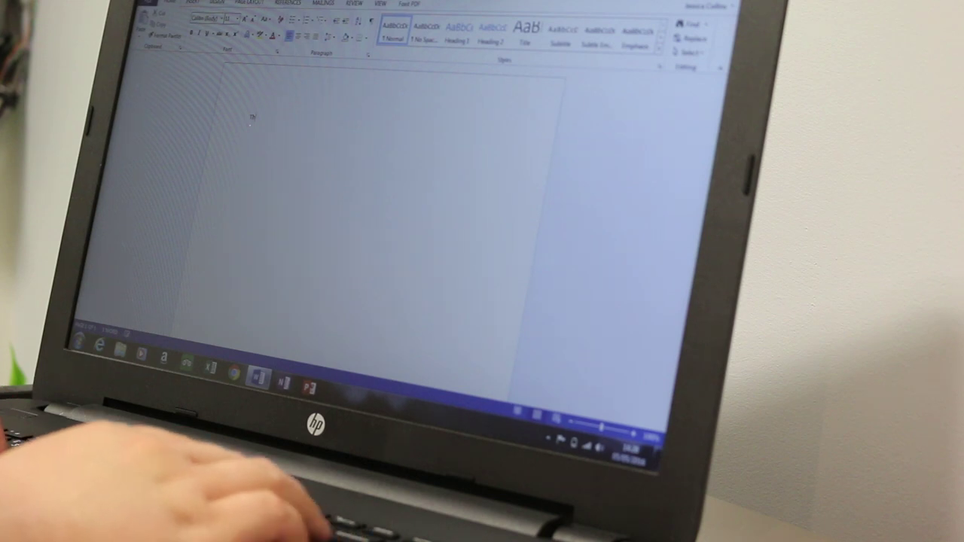
{"action": "type", "text": " is a"}
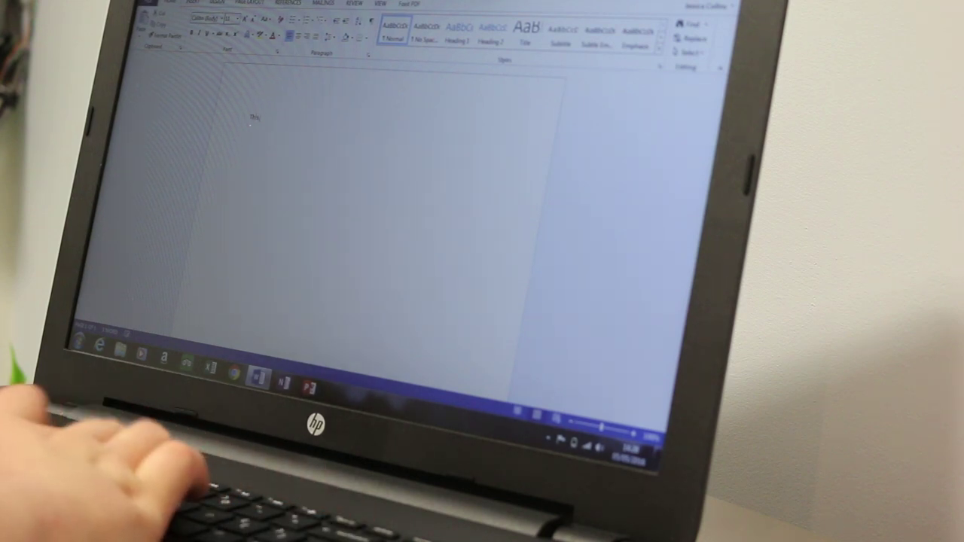